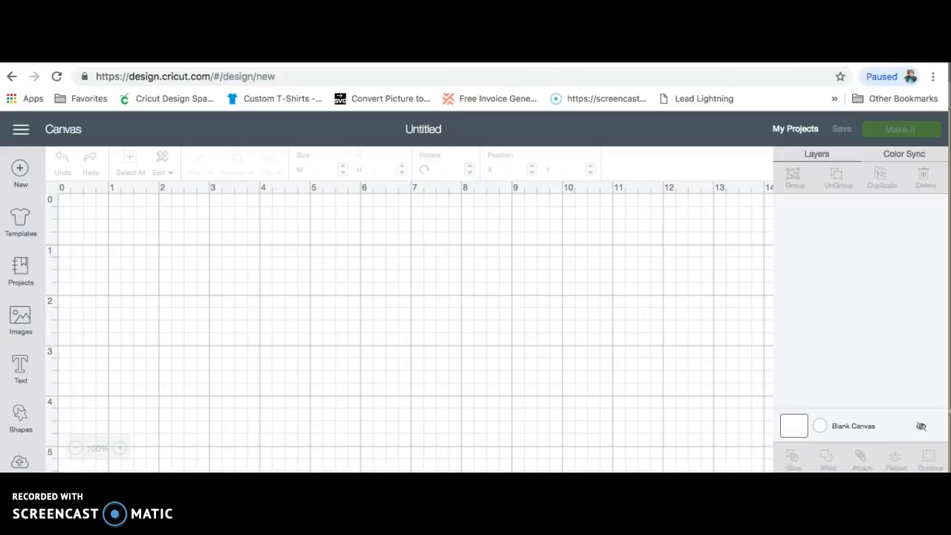
- Start an image upload, search the computer for "stay" and open the file Stay Woke.svg
left_click(20, 464)
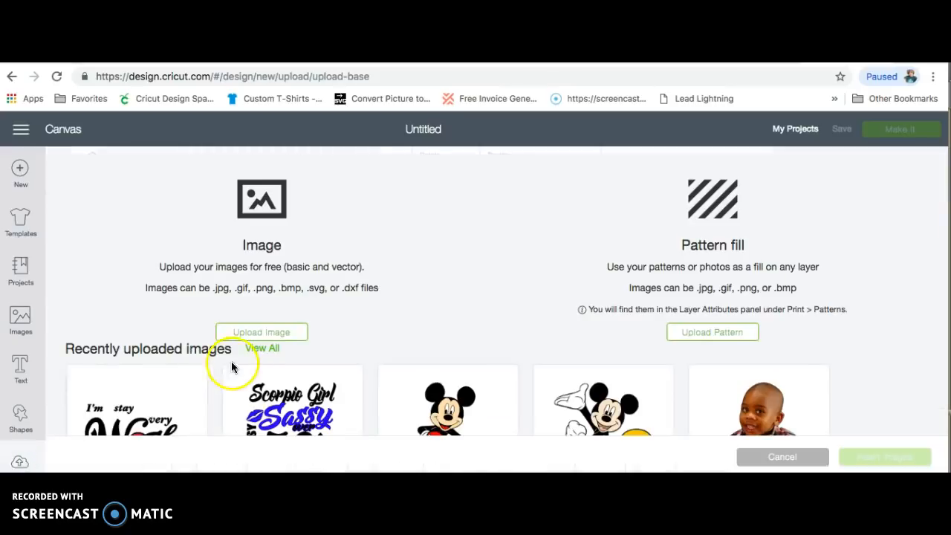
left_click(261, 334)
left_click(539, 301)
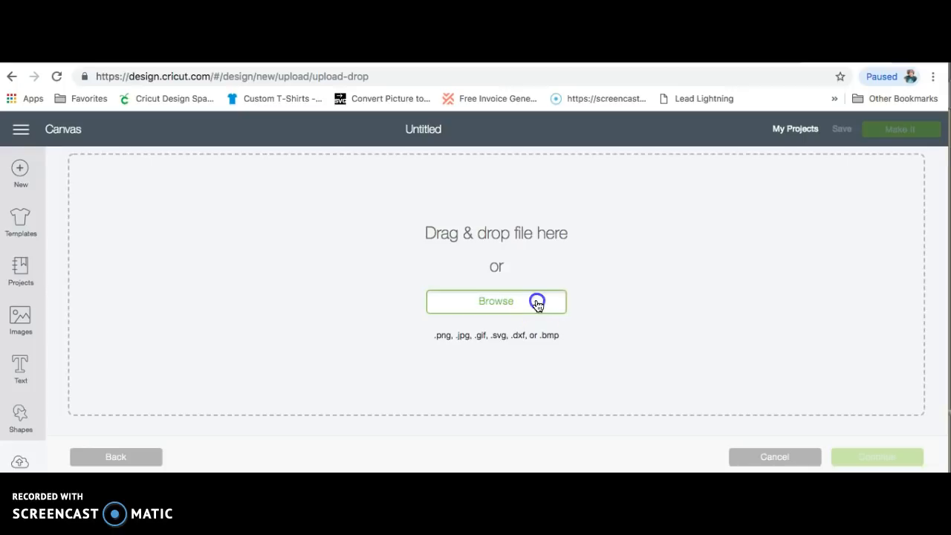
left_click(908, 101)
type("stay")
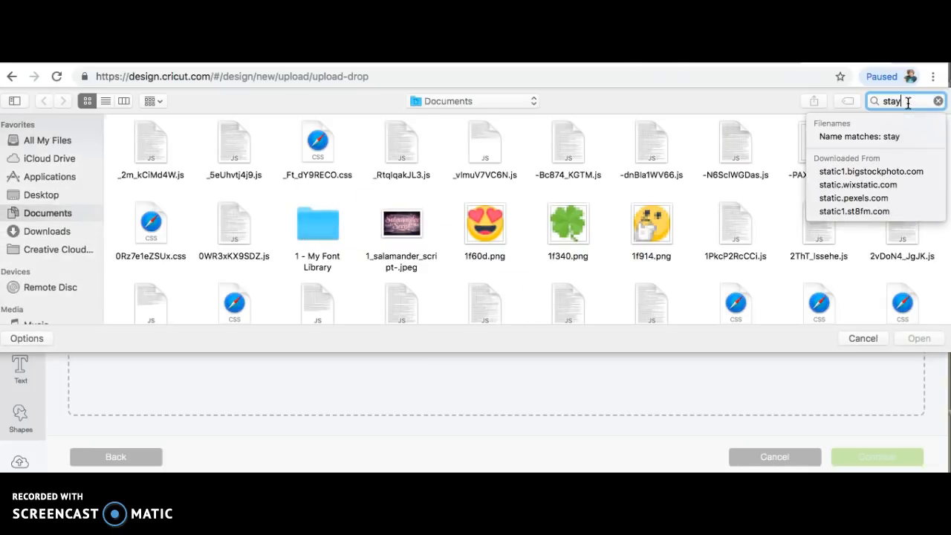
left_click(161, 168)
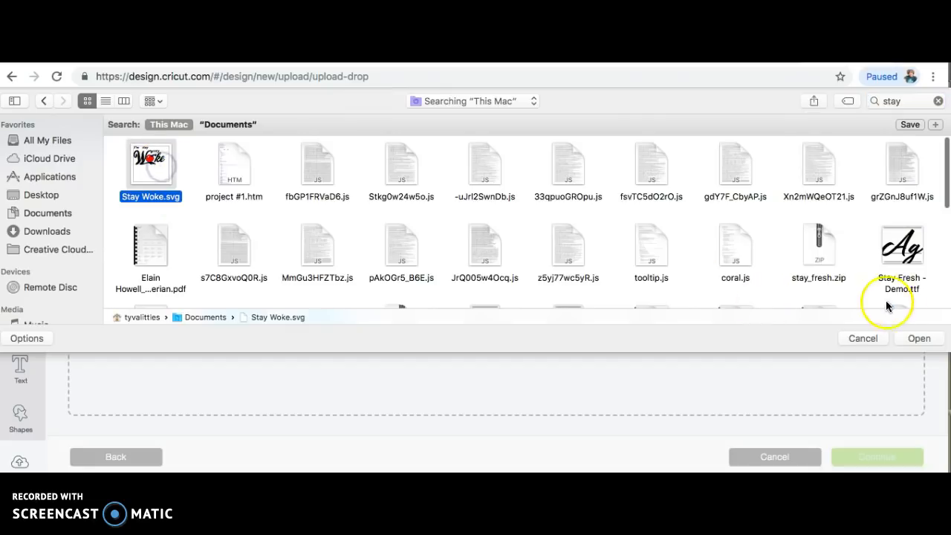
left_click(920, 338)
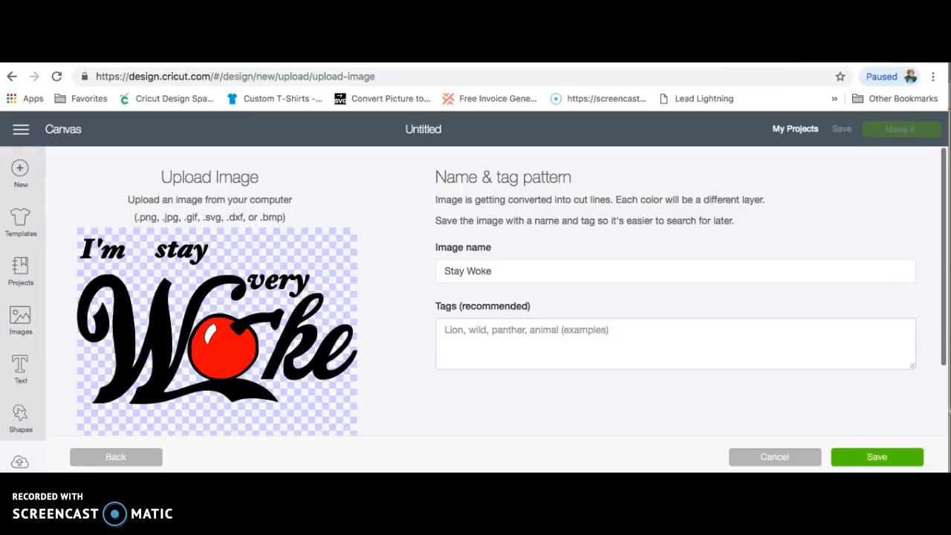
- Save the upload under the image name Stay Woke and insert it from the recently uploaded images onto the canvas
left_click(900, 457)
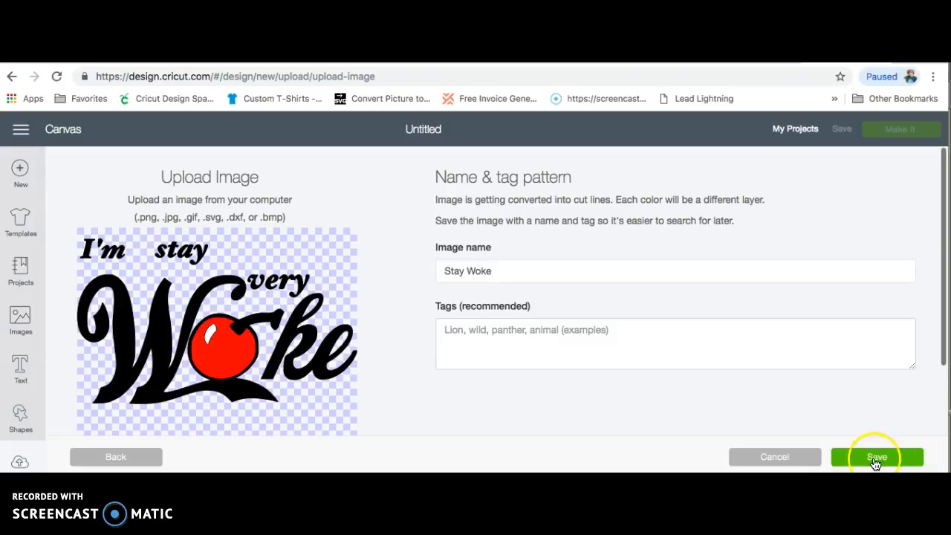
left_click(874, 460)
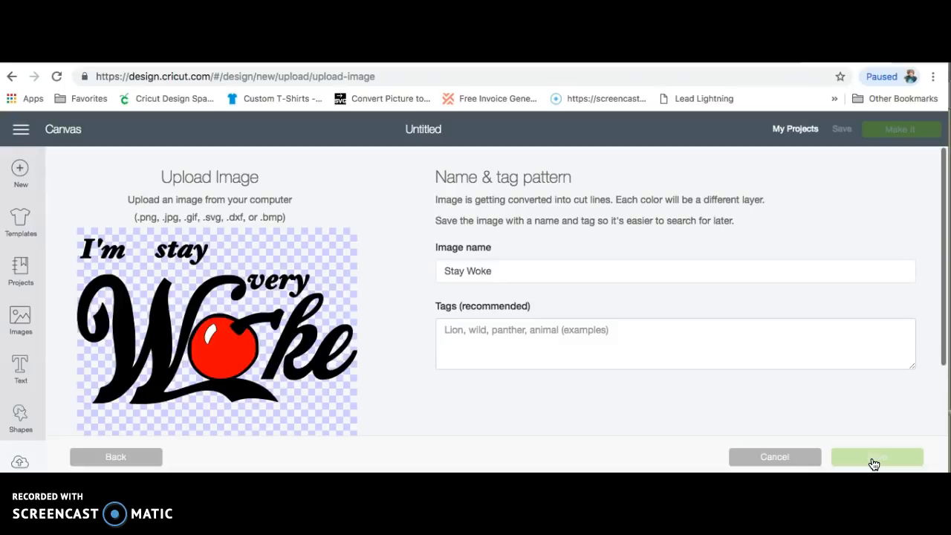
left_click(96, 455)
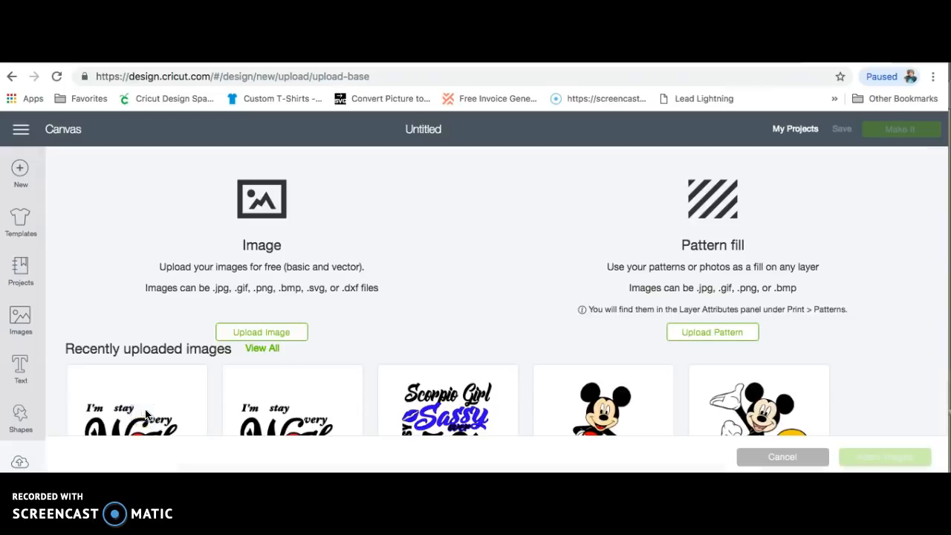
left_click(157, 402)
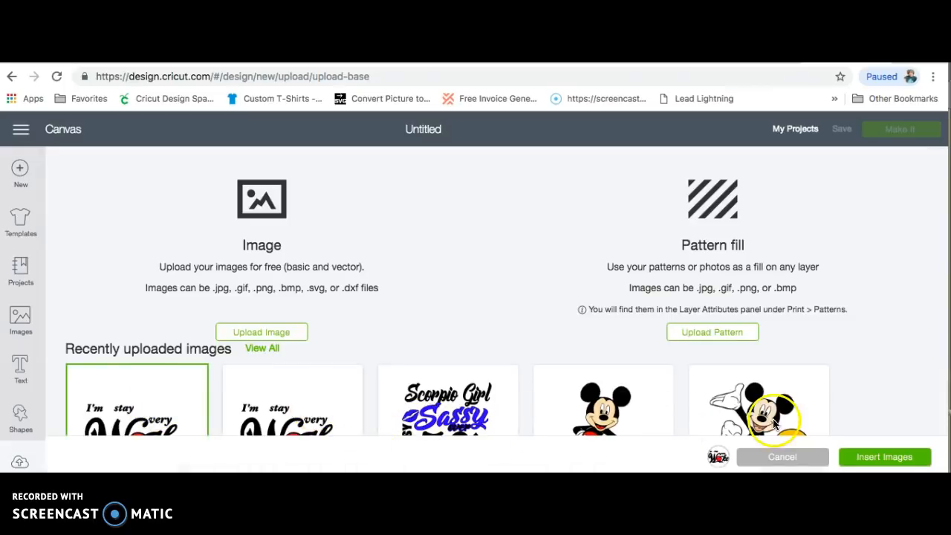
left_click(871, 457)
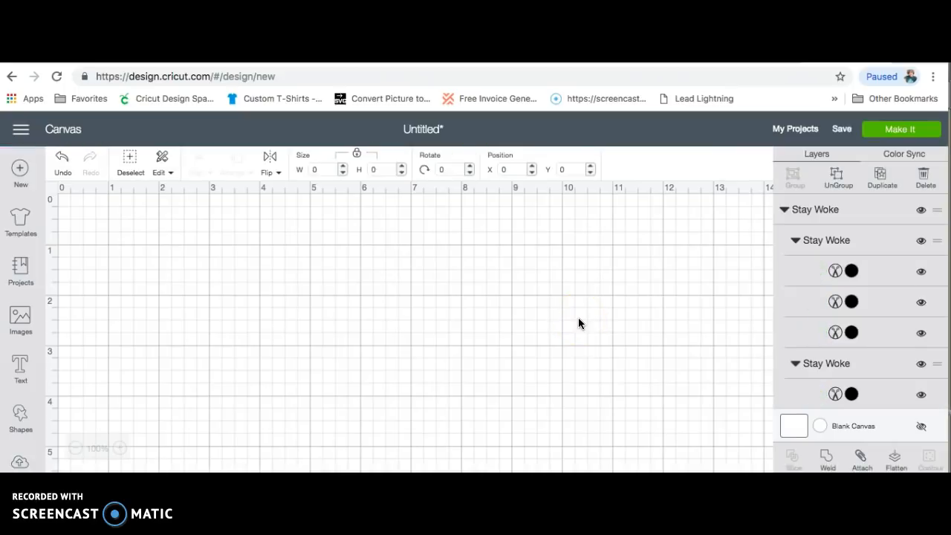
- Move the whole Stay Woke design up to about X 1.8, Y 0.4 on the canvas and ungroup it
left_click(517, 341)
left_click_drag(513, 331, 490, 271)
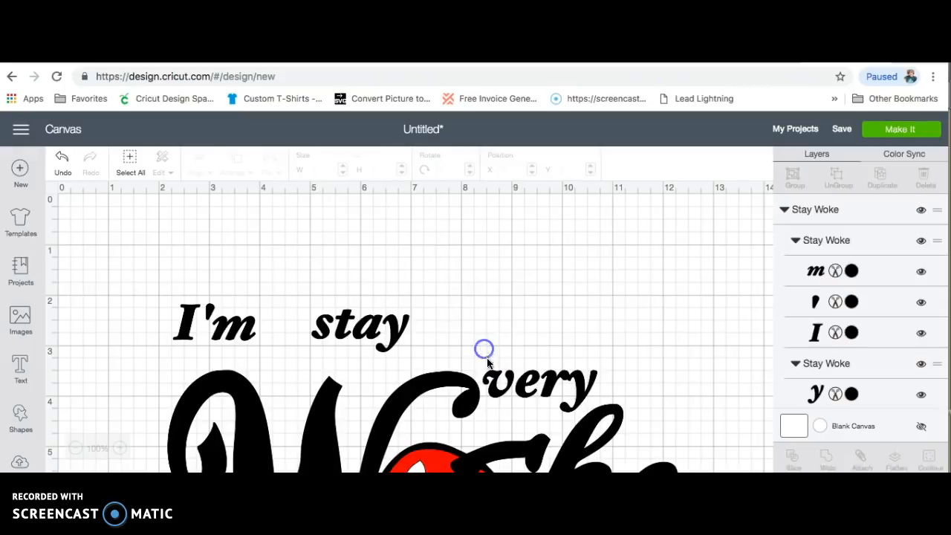
left_click_drag(504, 384, 489, 291)
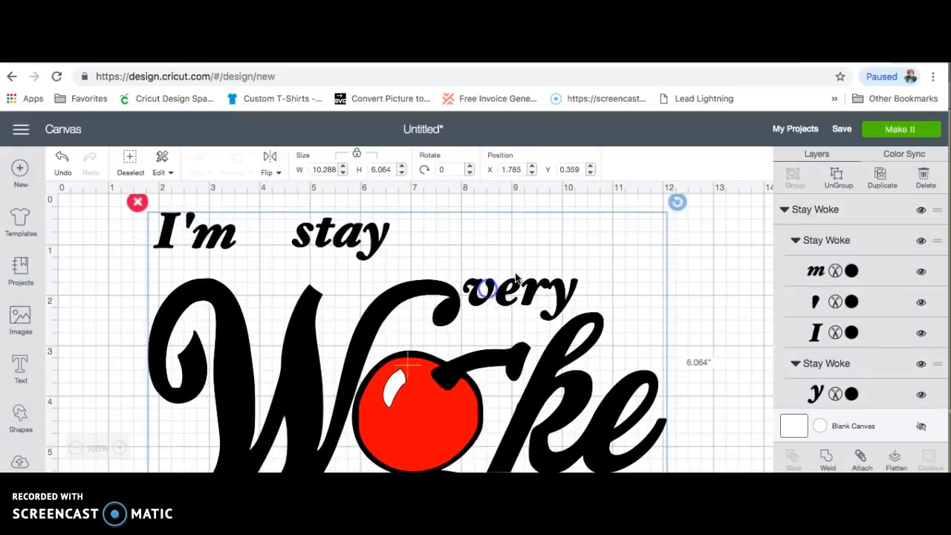
left_click(837, 176)
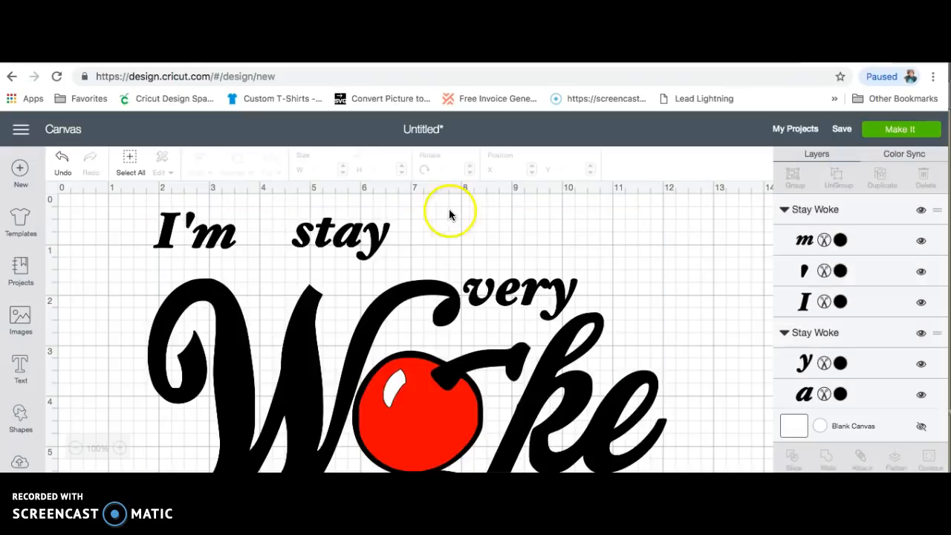
- Hide the "stay" and "I'm" layer groups and collapse both of them in the layer list
left_click(349, 242)
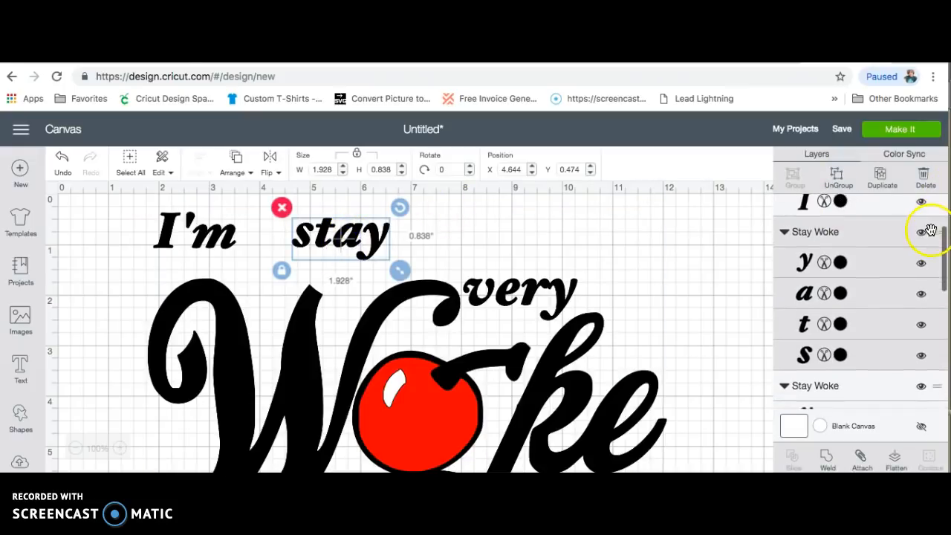
left_click(921, 237)
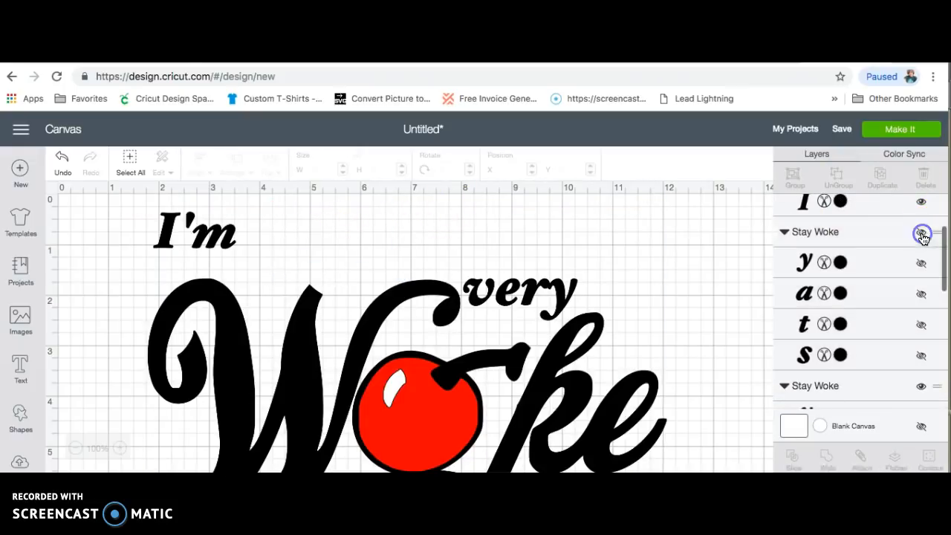
left_click(217, 229)
left_click(922, 210)
scroll(853, 310, "down", 1)
scroll(852, 308, "up", 1)
left_click(785, 211)
left_click(784, 240)
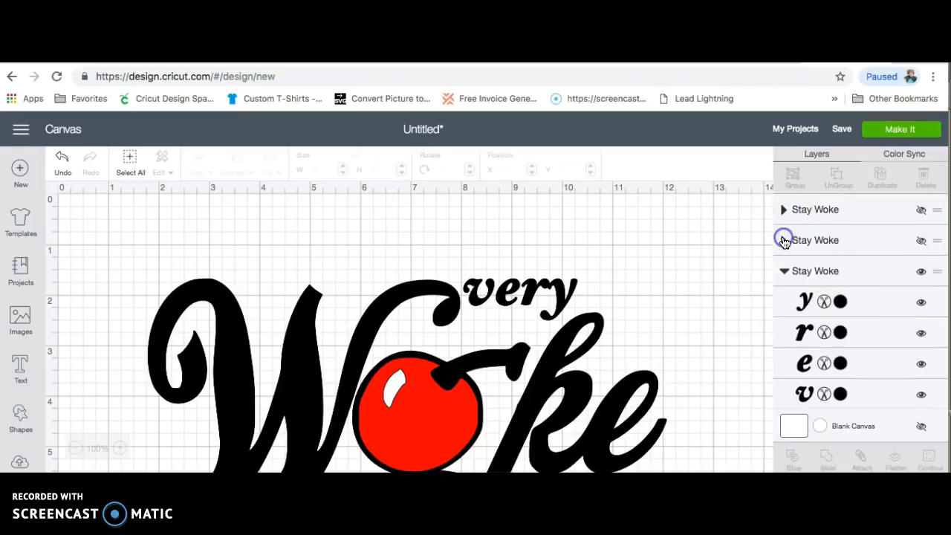
- Weld the four letter layers v, e, r and y into a single "very" shape
scroll(842, 269, "down", 3)
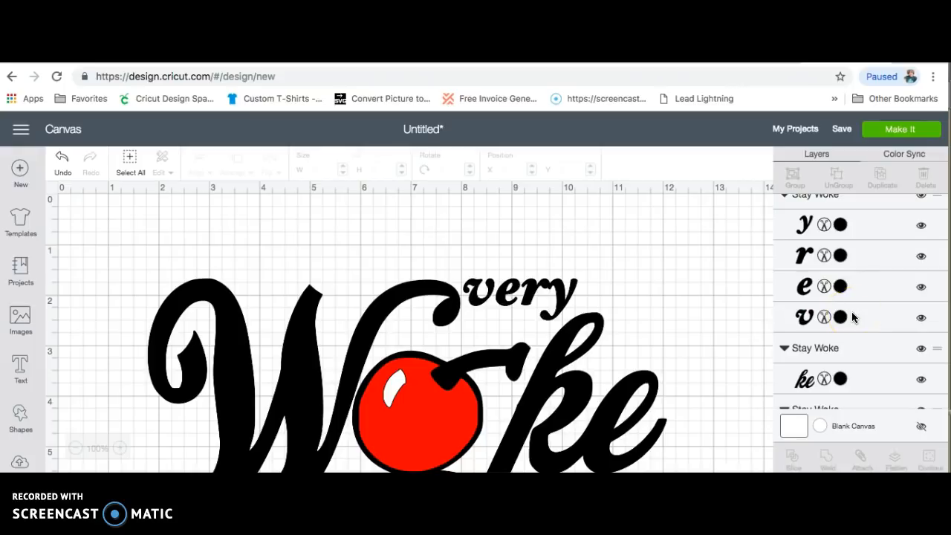
left_click(853, 317)
left_click(855, 287, "shift")
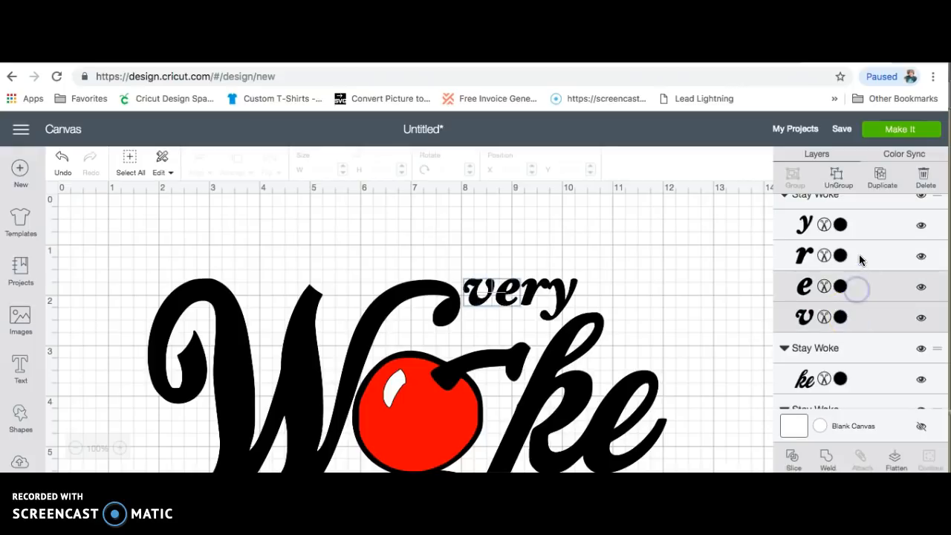
left_click(861, 255, "shift")
left_click(862, 222, "shift")
left_click(827, 456)
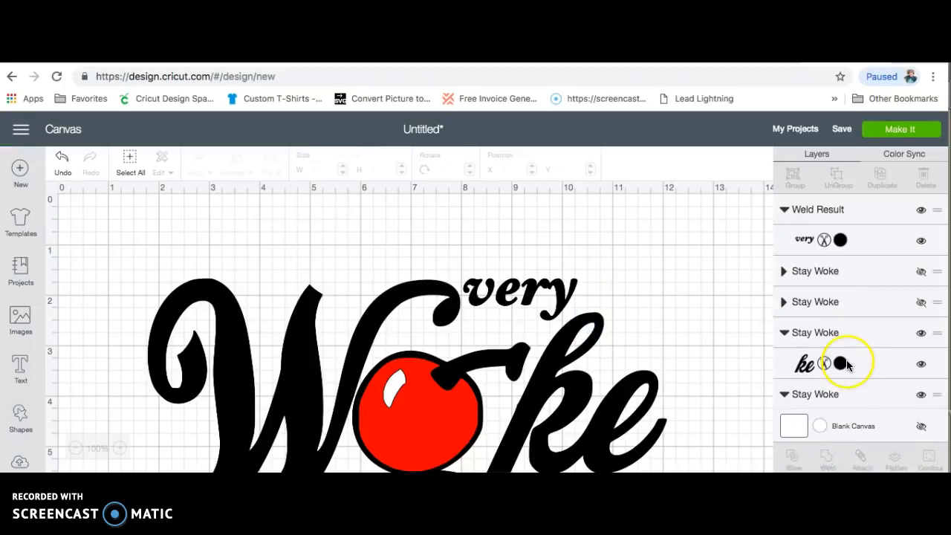
- Weld the black layers together: the word "very", the "ke", the cherry stem, the black cherry silhouette and the W
scroll(847, 364, "down", 2)
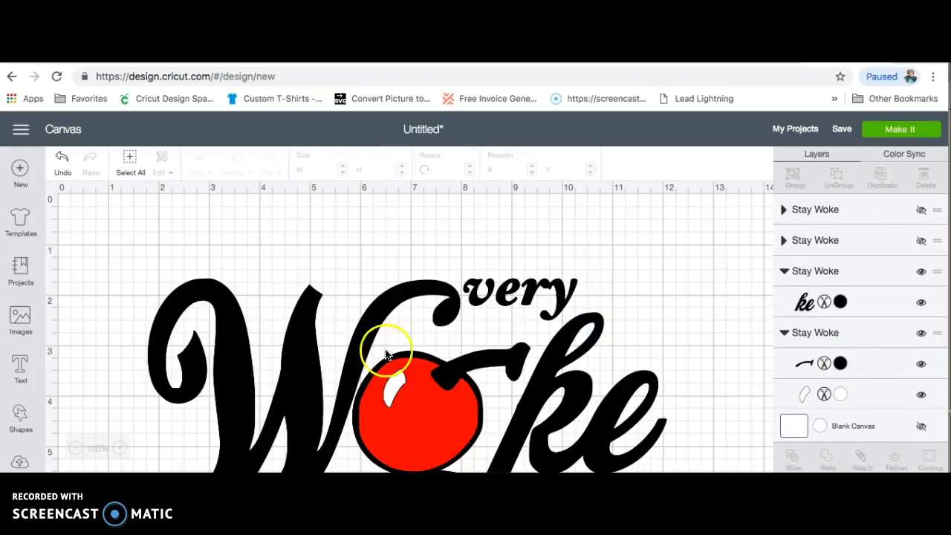
scroll(846, 309, "down", 2)
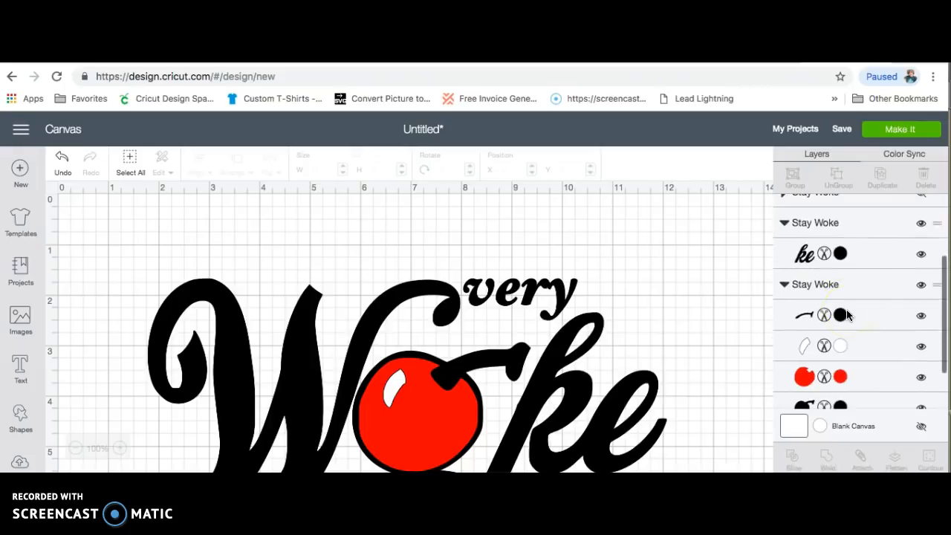
scroll(863, 251, "up", 3)
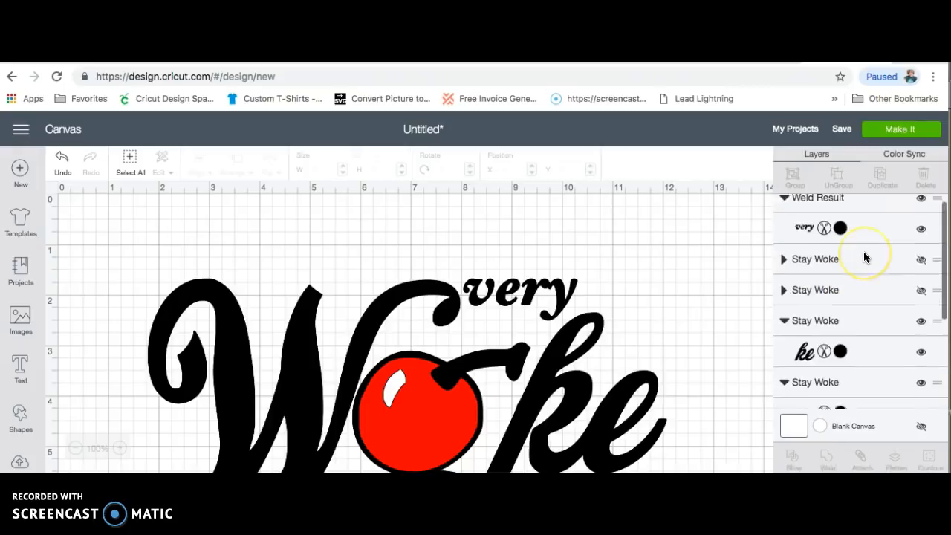
scroll(864, 253, "down", 2)
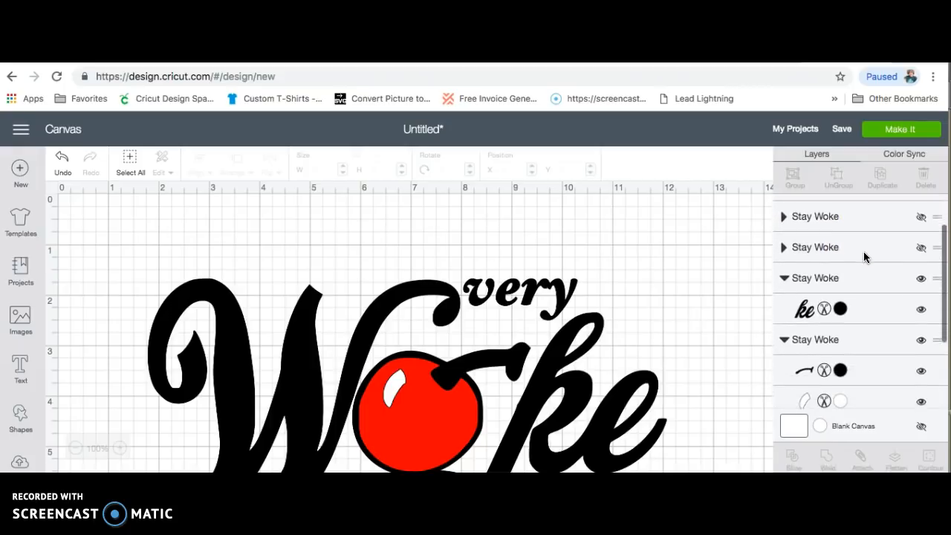
scroll(864, 256, "down", 1)
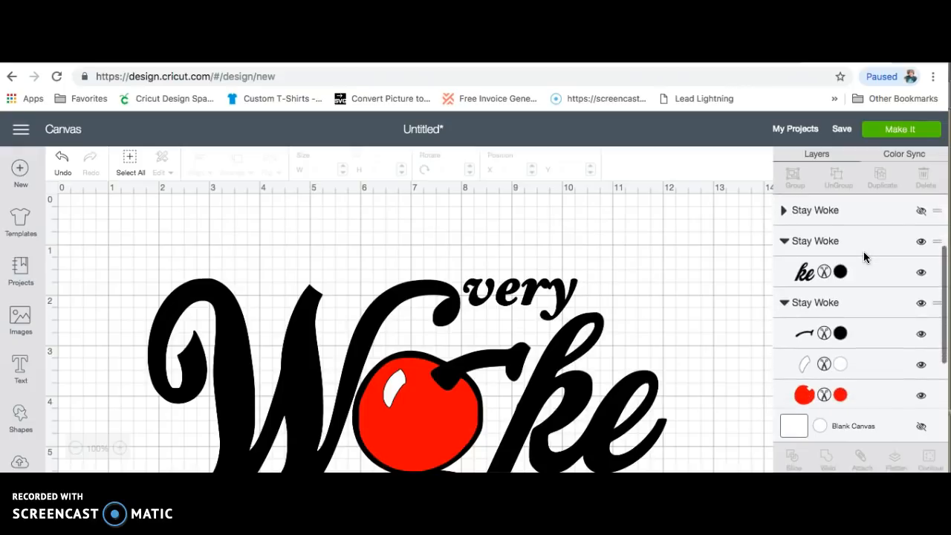
scroll(863, 256, "up", 2)
scroll(863, 251, "up", 1)
left_click(885, 240)
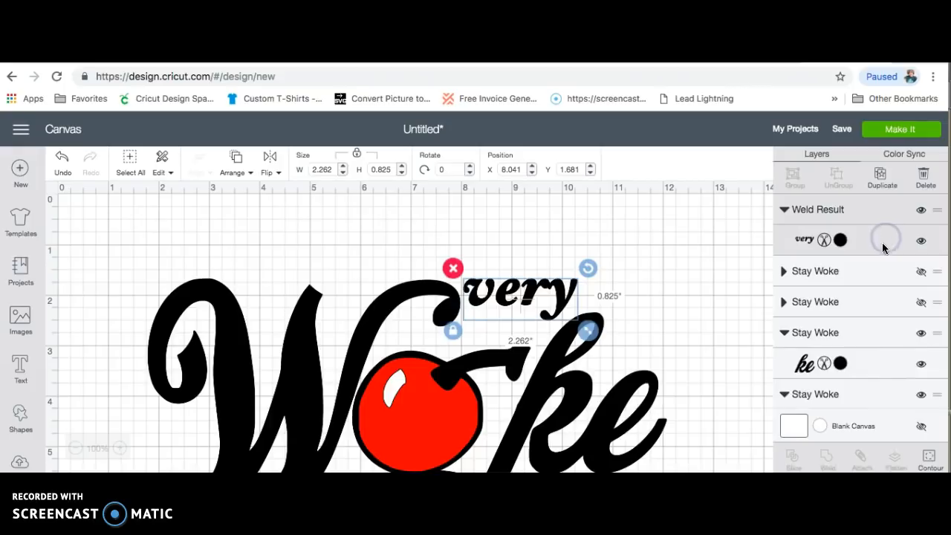
scroll(877, 297, "down", 2)
left_click(882, 315, "shift")
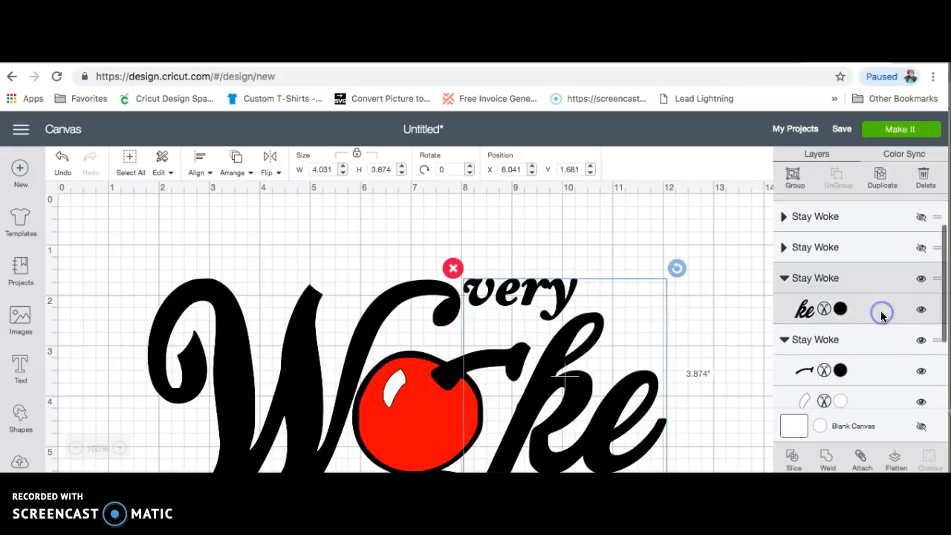
scroll(877, 304, "down", 2)
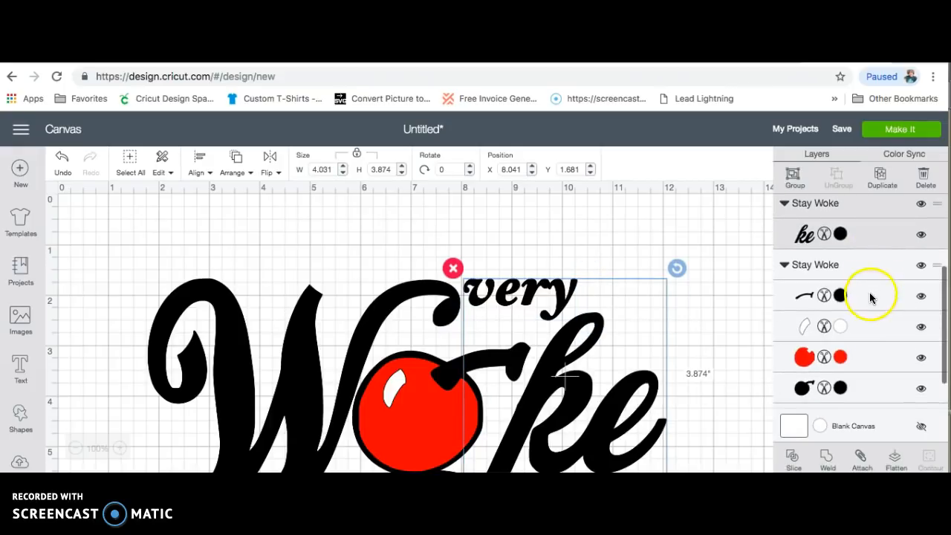
left_click(871, 295)
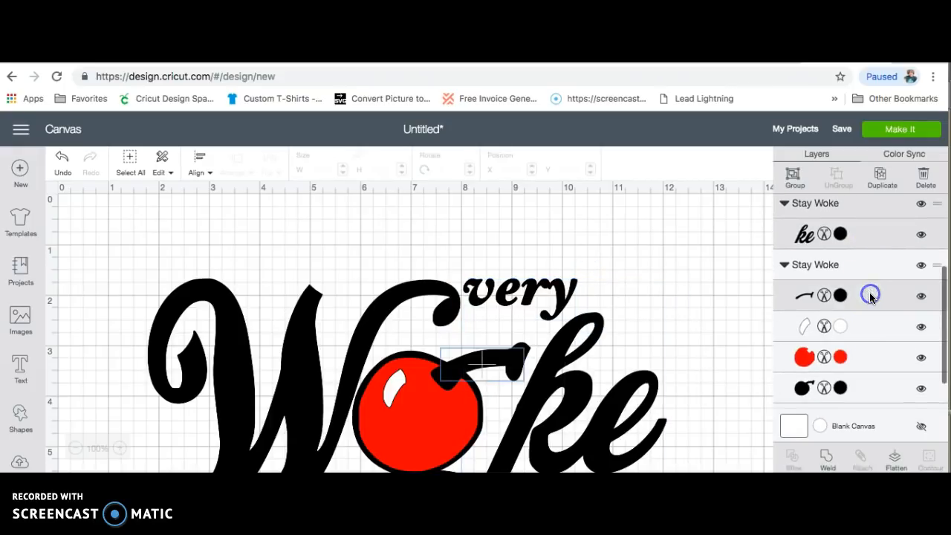
scroll(870, 322, "down", 2)
left_click(873, 339, "shift")
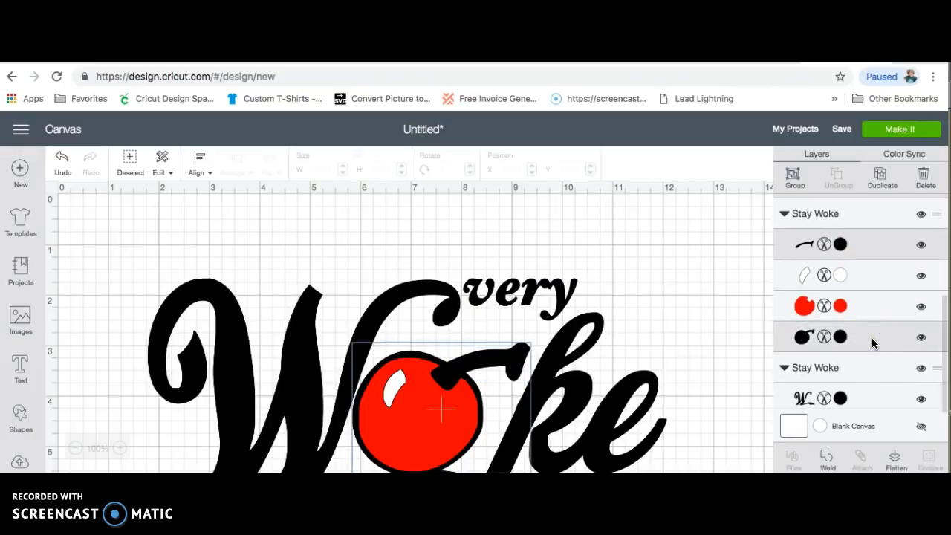
left_click(872, 399, "shift")
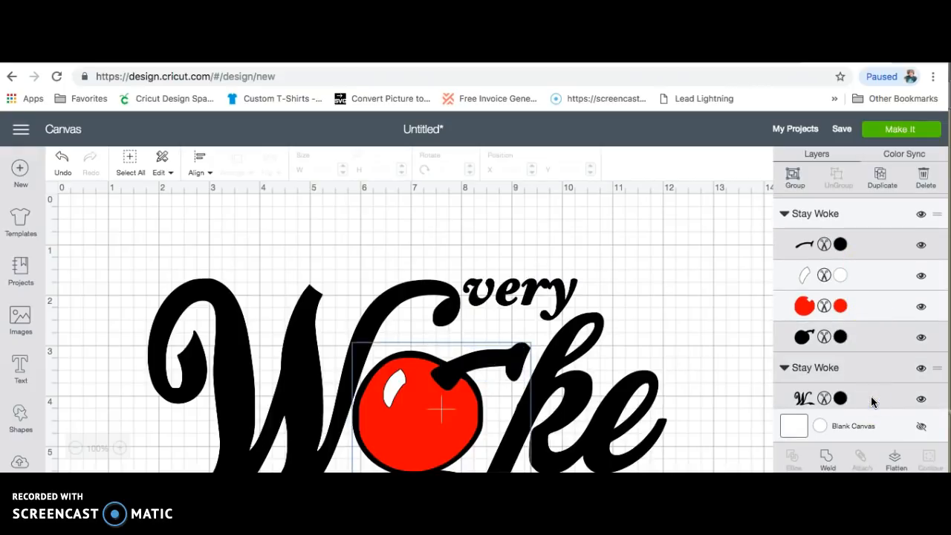
left_click(828, 459)
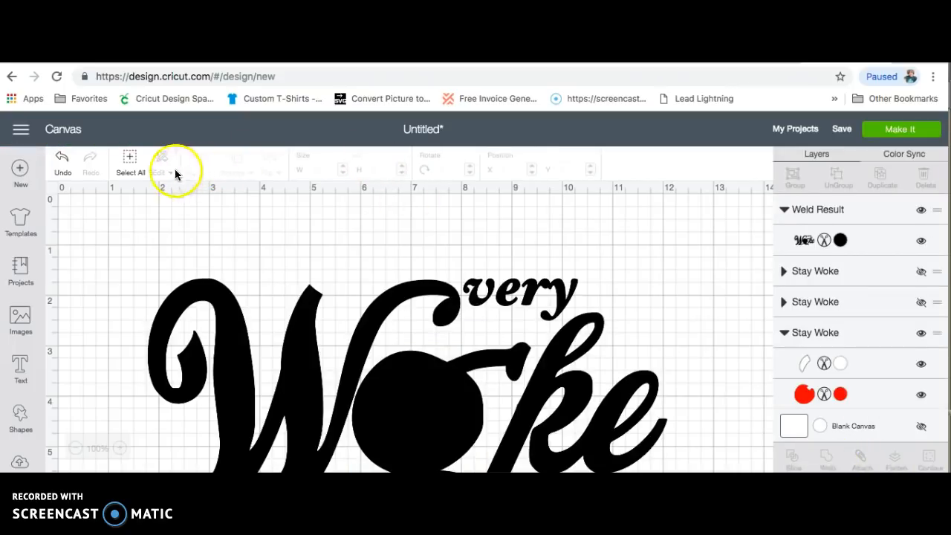
- Send the welded black lettering to the back, behind the red cherry and its white highlight, and deselect it
left_click(296, 334)
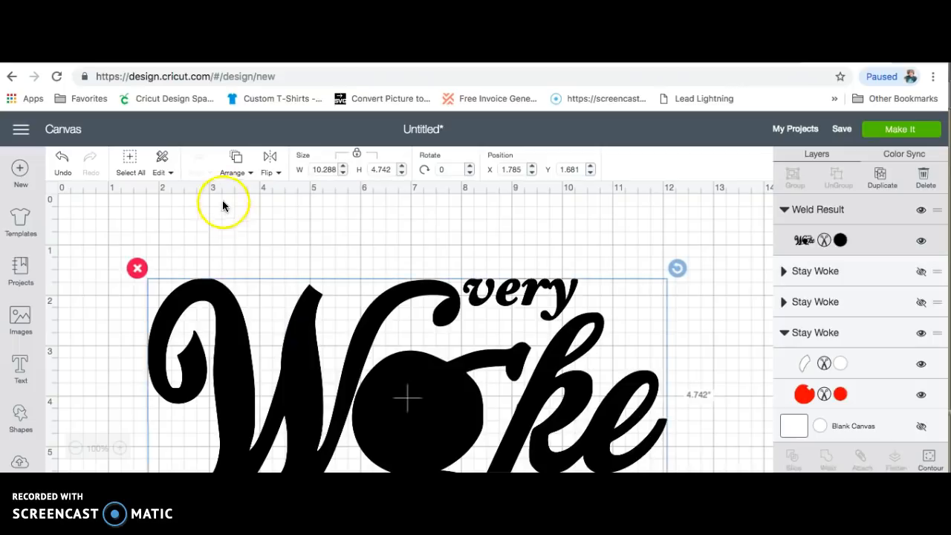
left_click(234, 165)
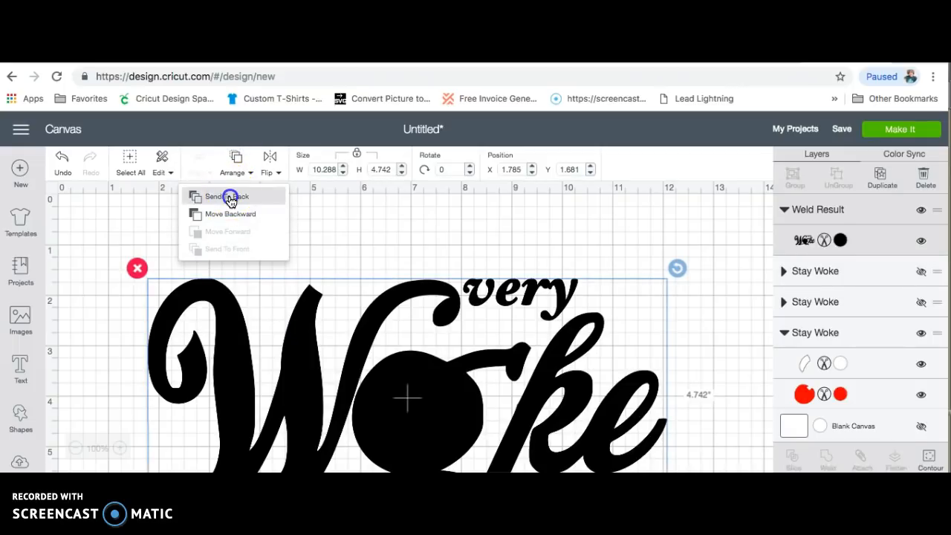
left_click(230, 196)
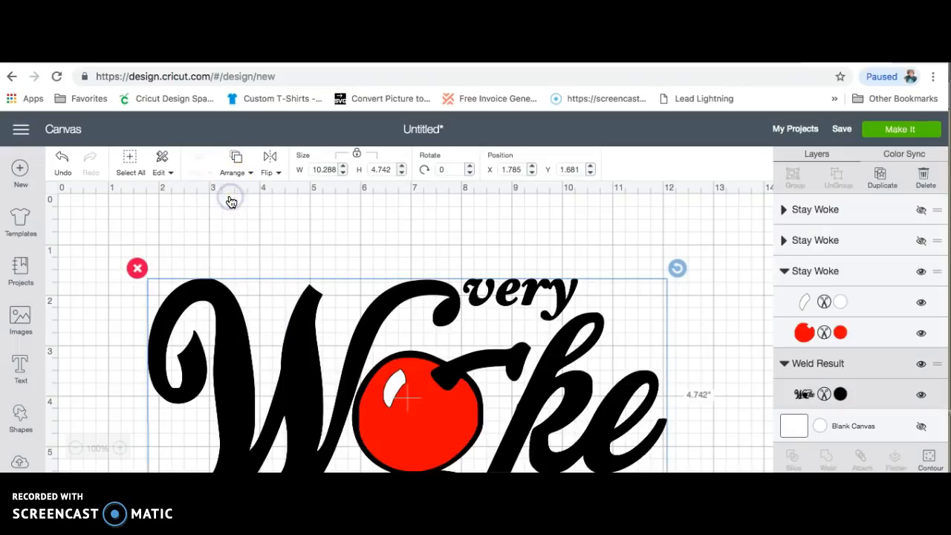
left_click(740, 261)
scroll(739, 260, "down", 3)
scroll(739, 260, "up", 1)
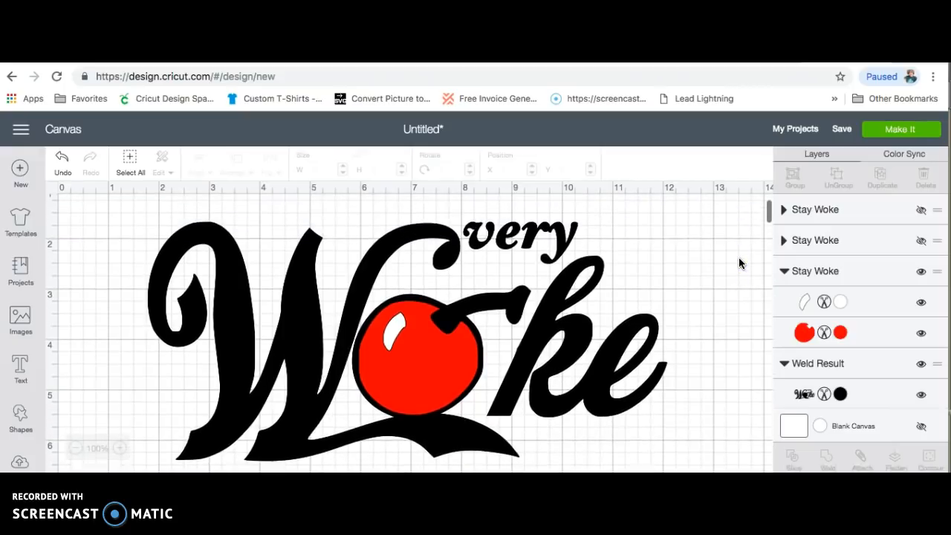
- Select all the artwork on the canvas and set its overall width to 9 inches with proportions locked
left_click(526, 334)
left_click(130, 160)
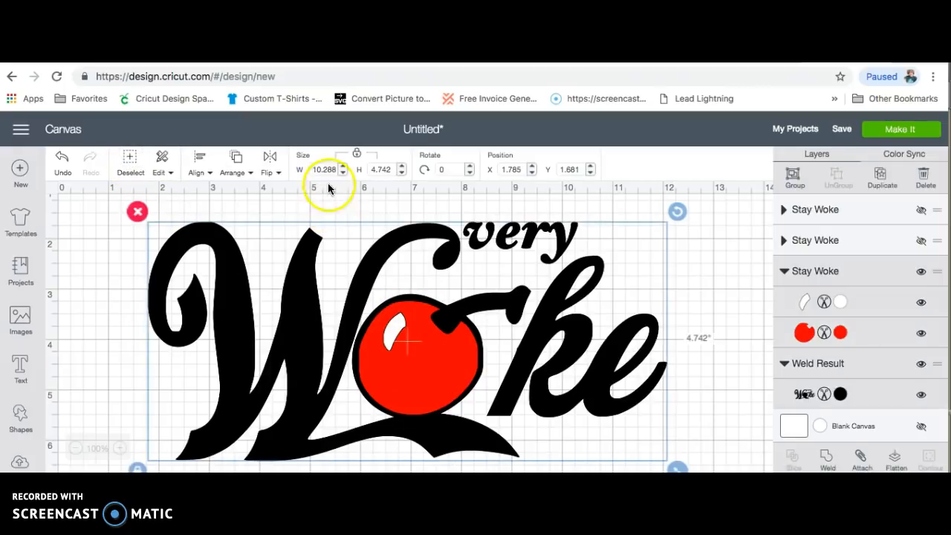
left_click(329, 169)
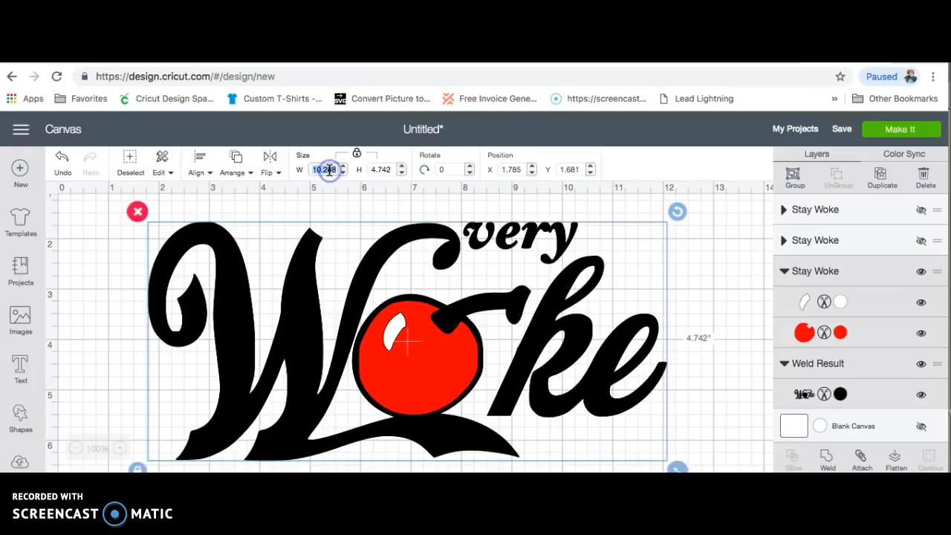
type("9")
key("Return")
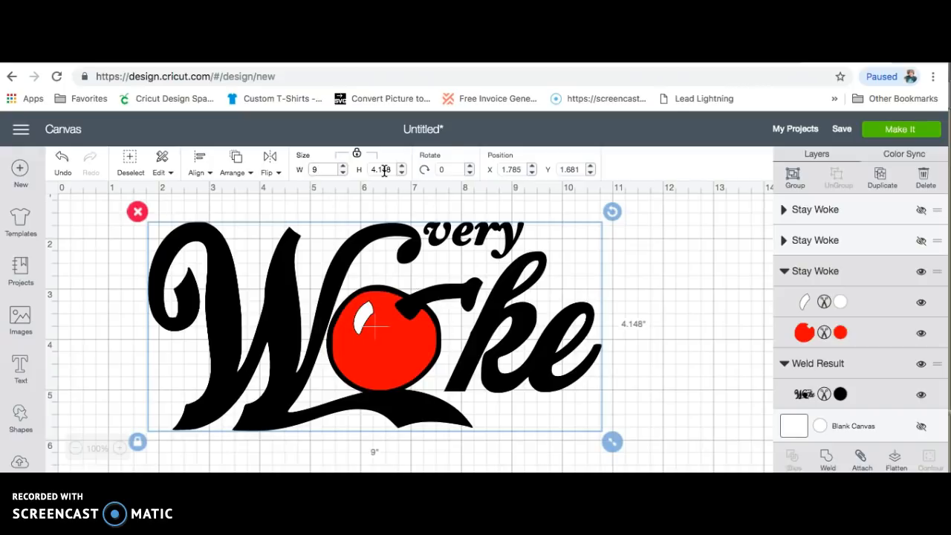
- Open the cut preparation view and turn on Mirror for the white, black and red 12" x 12" mats
left_click(899, 133)
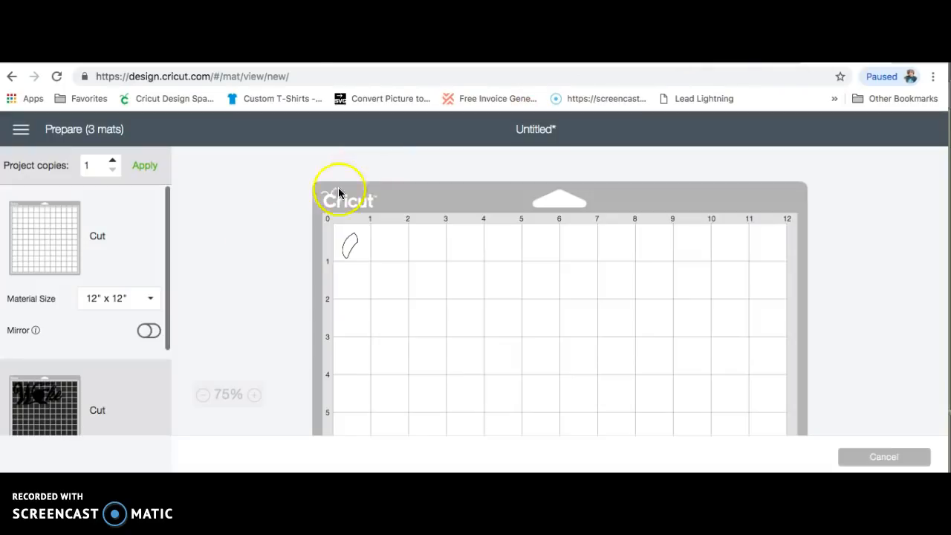
left_click(143, 332)
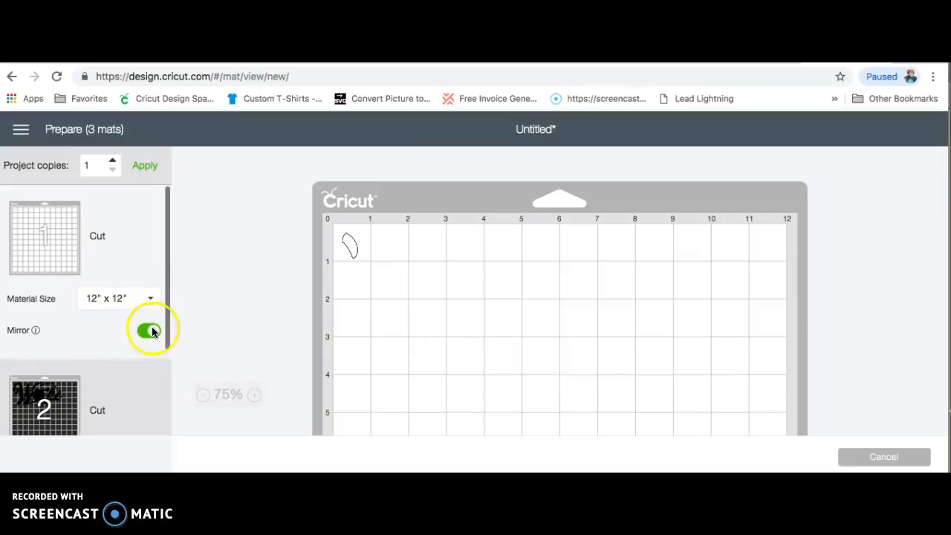
left_click(140, 384)
scroll(141, 385, "down", 1)
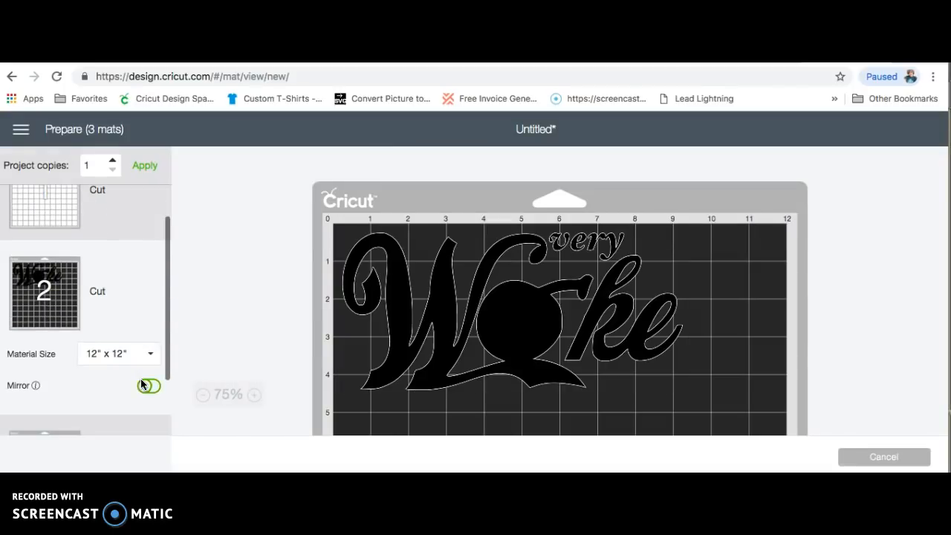
left_click(152, 385)
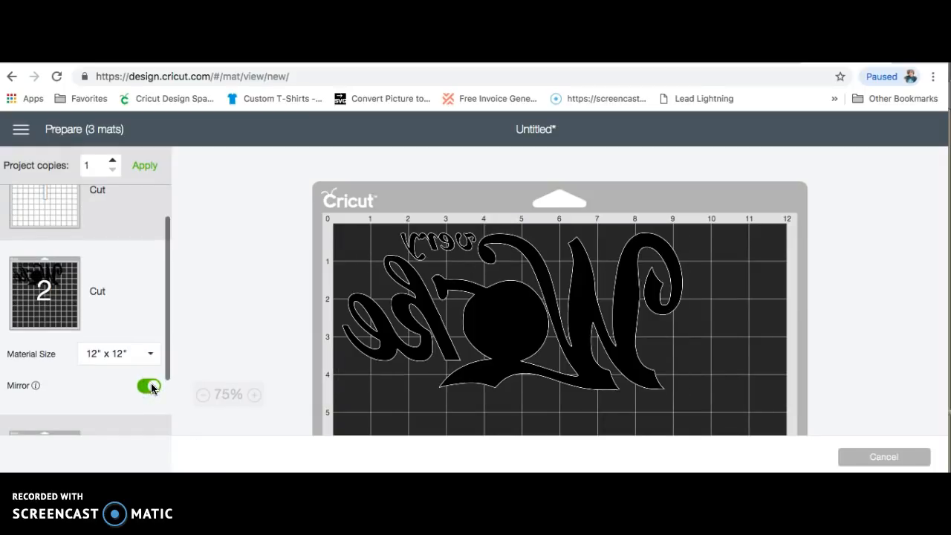
scroll(151, 382, "down", 1)
scroll(151, 383, "down", 1)
left_click(150, 364)
left_click(152, 405)
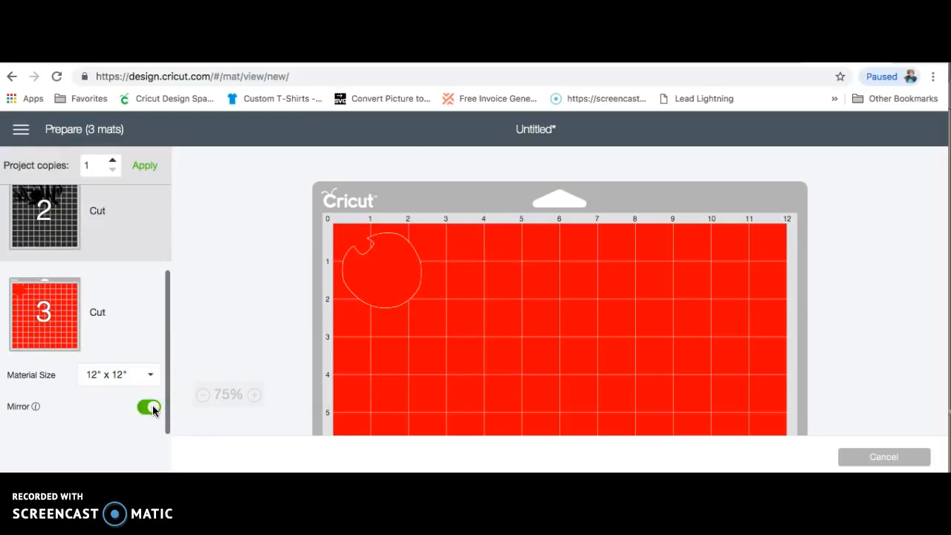
- Review the mirrored mats in turn, checking the red cherry, the black lettering and the white highlight
scroll(152, 405, "up", 3)
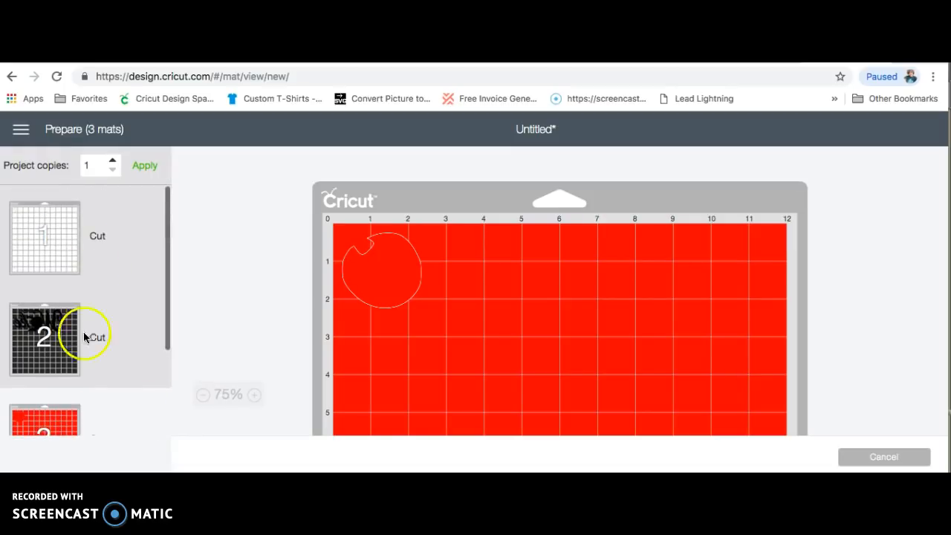
left_click_drag(402, 276, 373, 263)
left_click(277, 236)
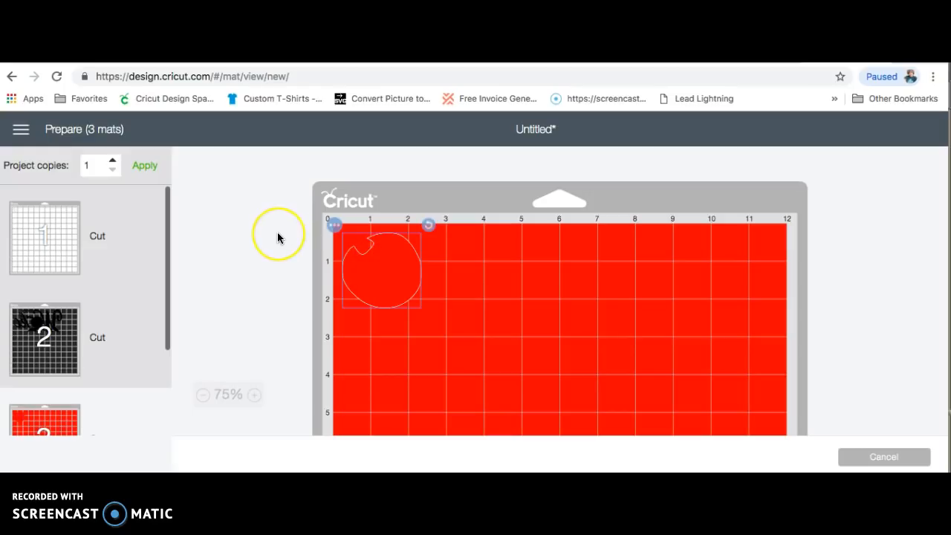
left_click(131, 360)
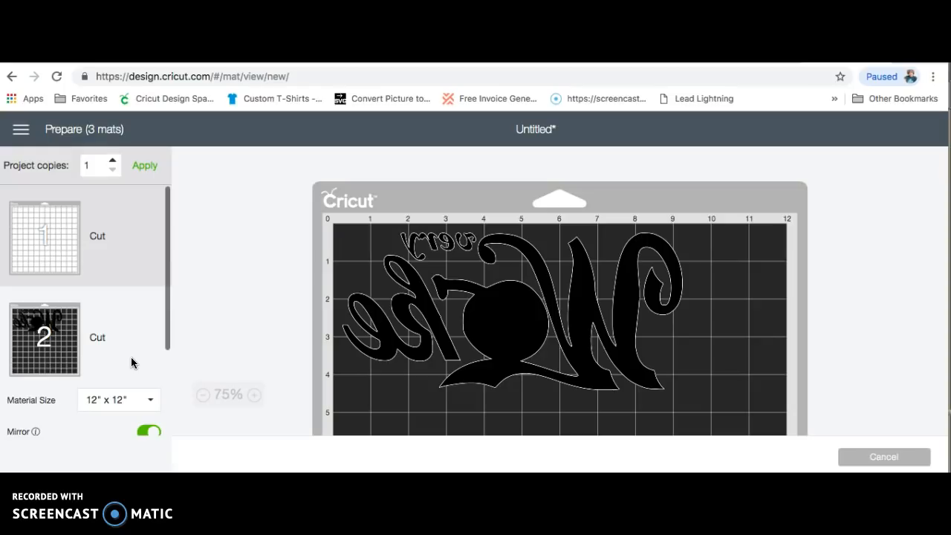
scroll(114, 364, "down", 3)
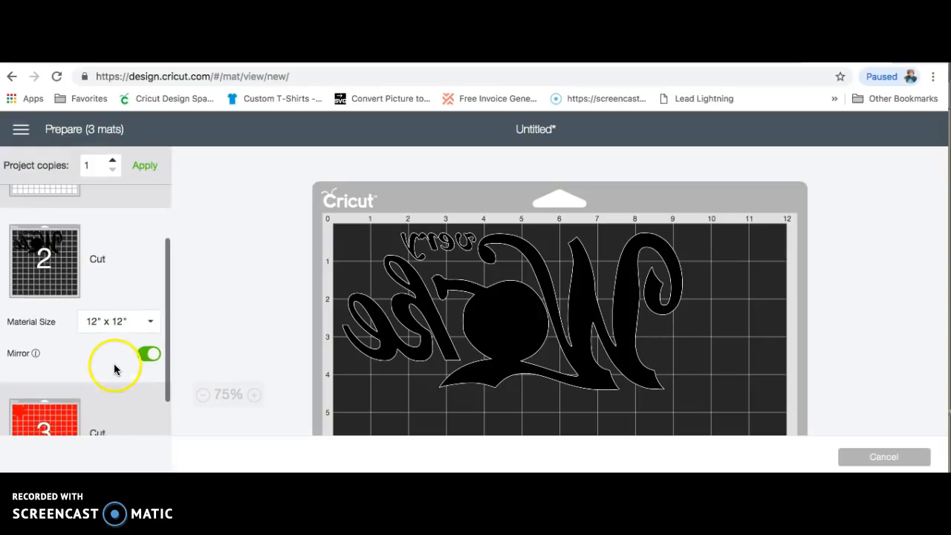
left_click(114, 403)
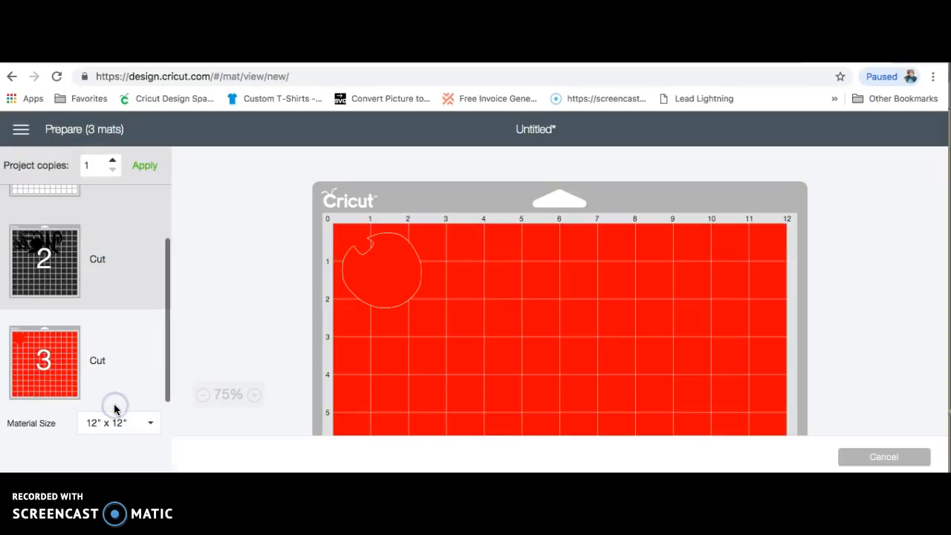
left_click(122, 196)
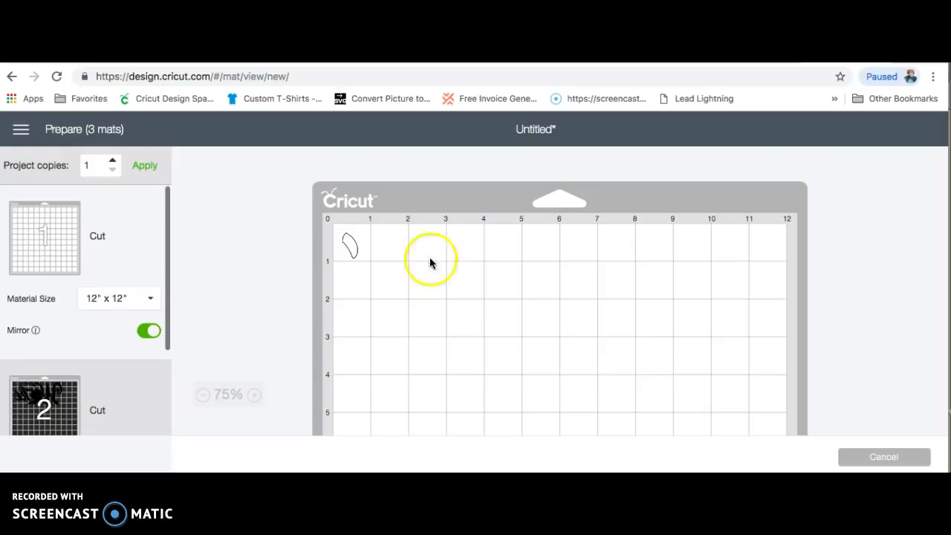
- Cancel the cut preparation and return to the canvas with the whole design in view
left_click(895, 461)
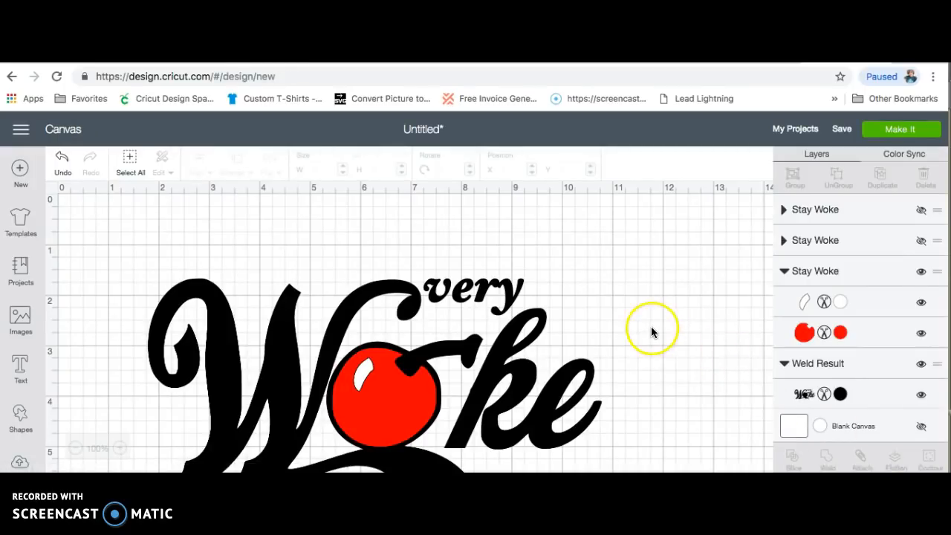
scroll(651, 332, "down", 2)
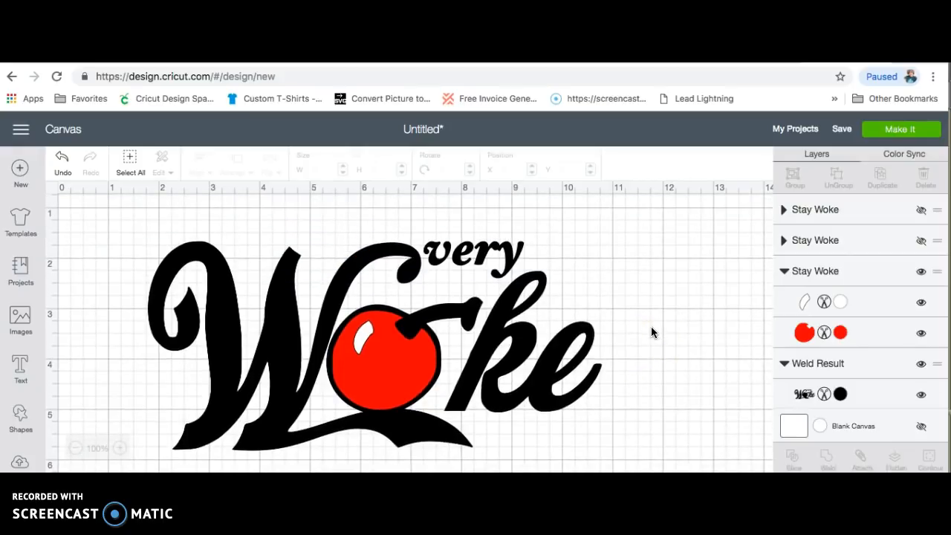
scroll(651, 327, "down", 2)
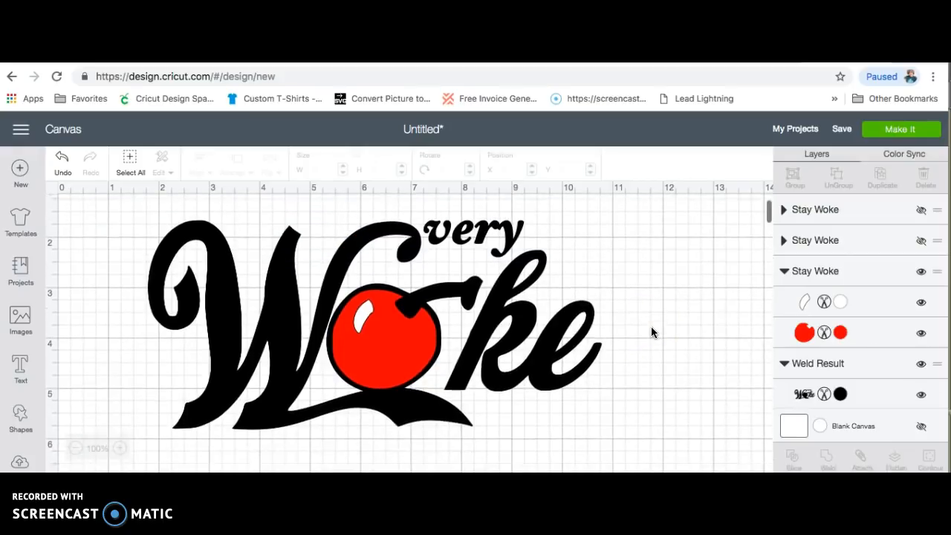
scroll(651, 327, "up", 2)
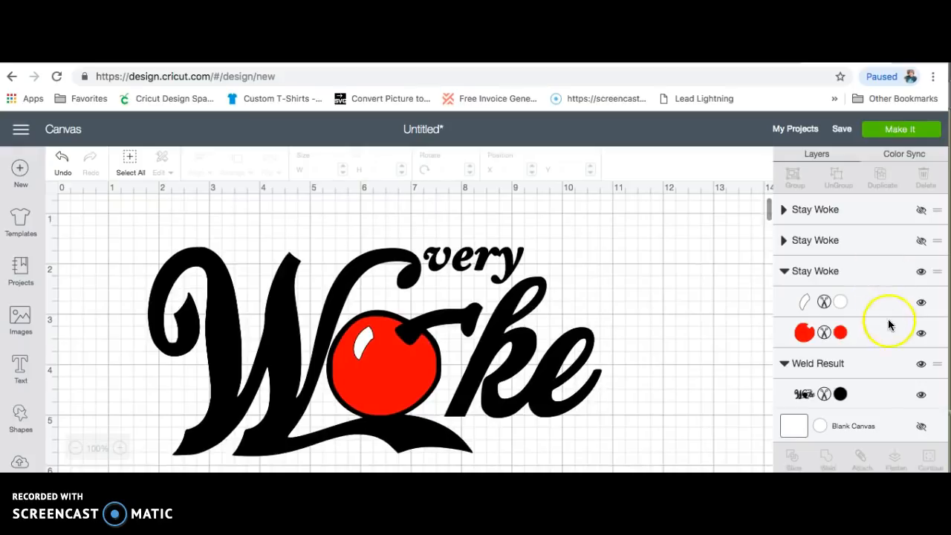